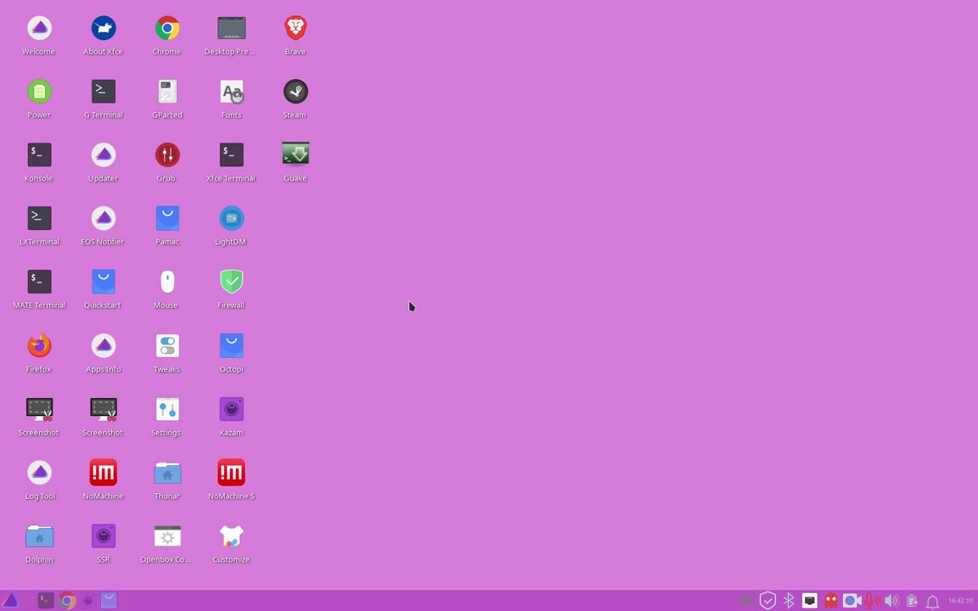
Step: Review the neofetch system details in the Xfce Terminal, minimize it, and switch to the Pamac package manager
left_click(45, 602)
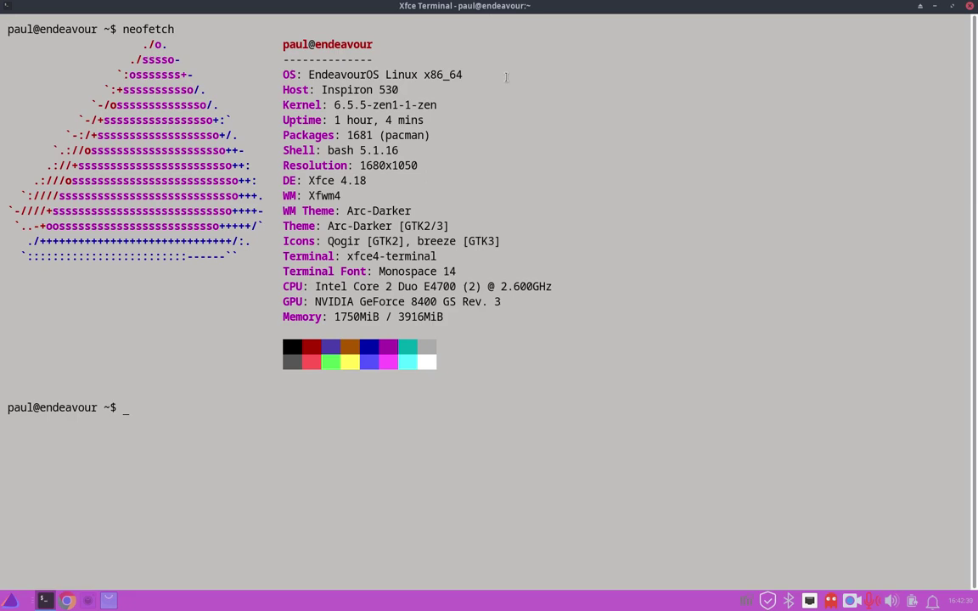
left_click(935, 7)
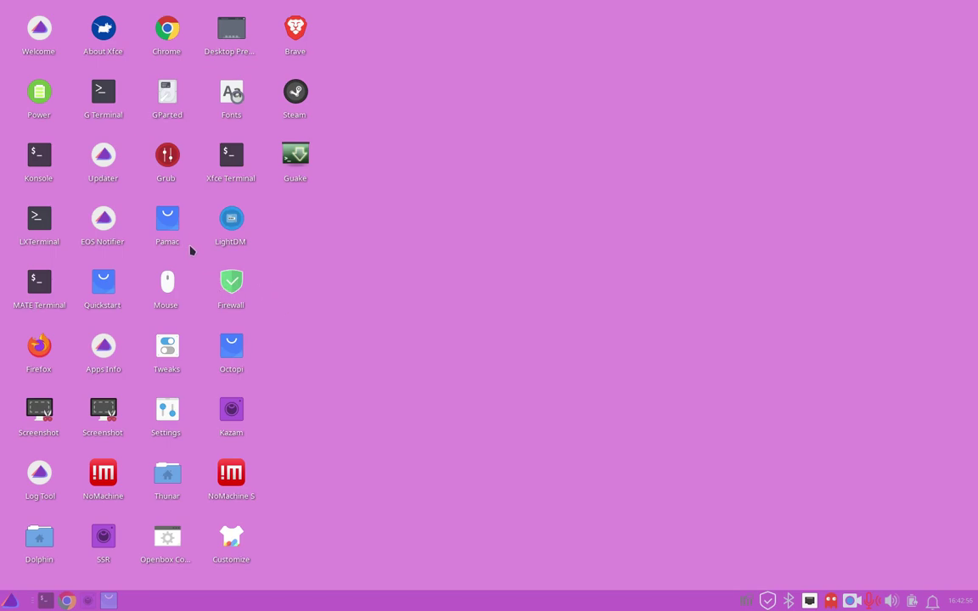
left_click(109, 602)
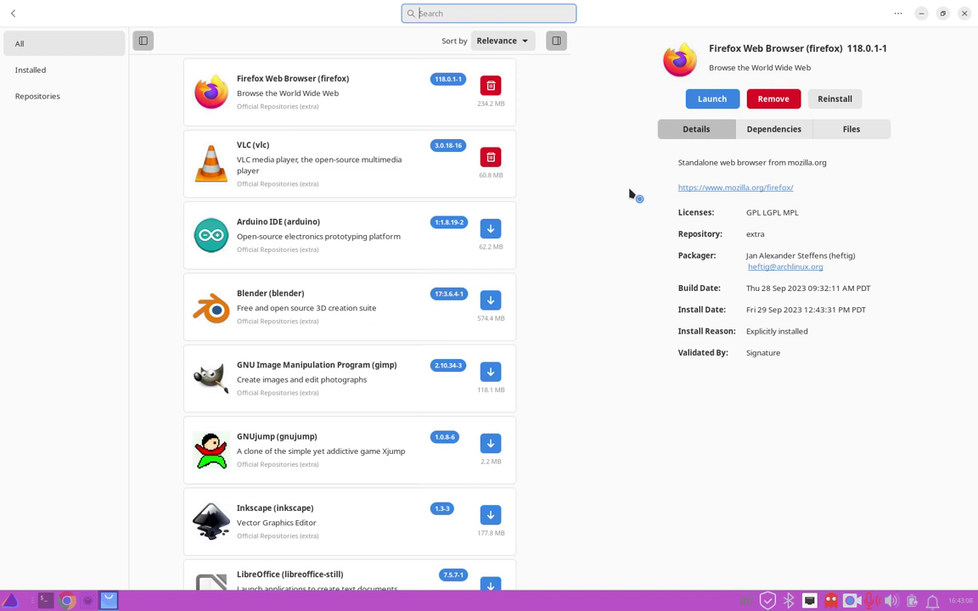
left_click(898, 14)
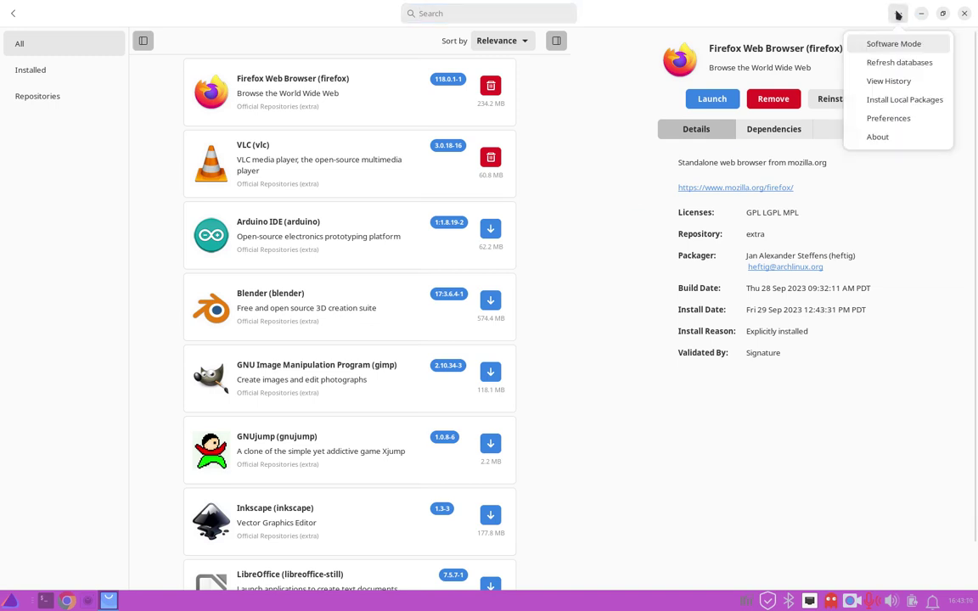
left_click(888, 119)
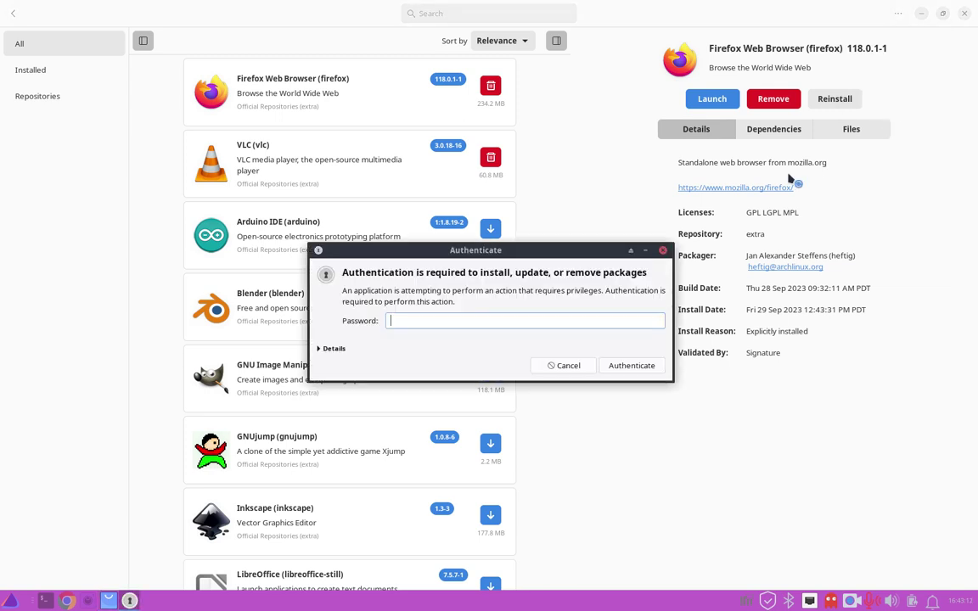
key("Escape")
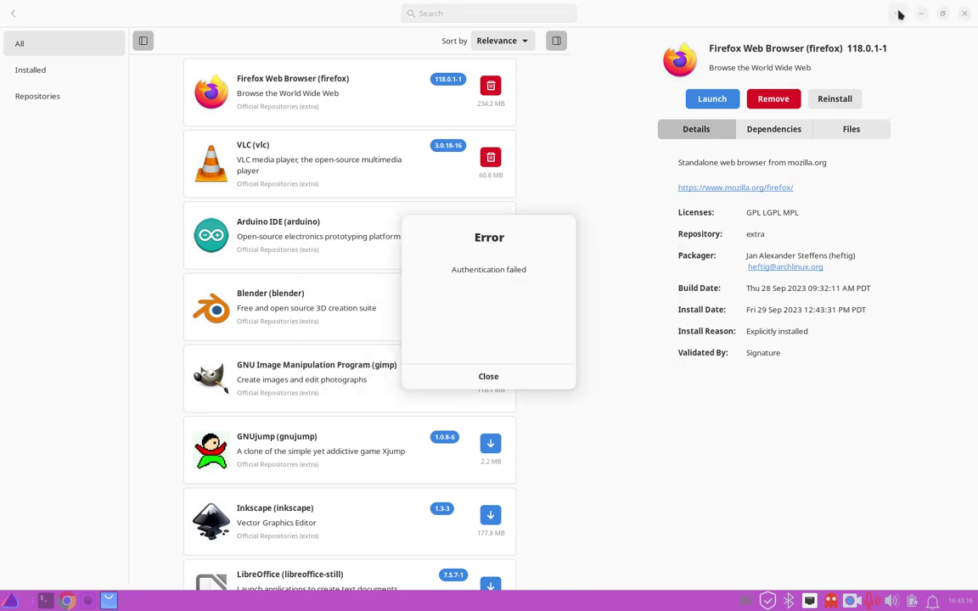
left_click(533, 375)
Step: View the About information of the package manager and close it
left_click(898, 13)
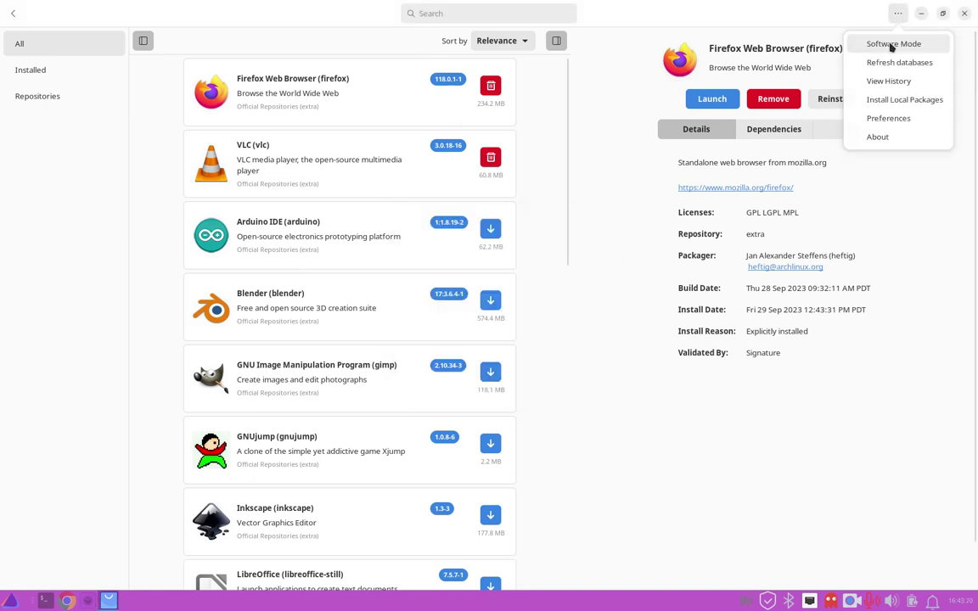
left_click(796, 264)
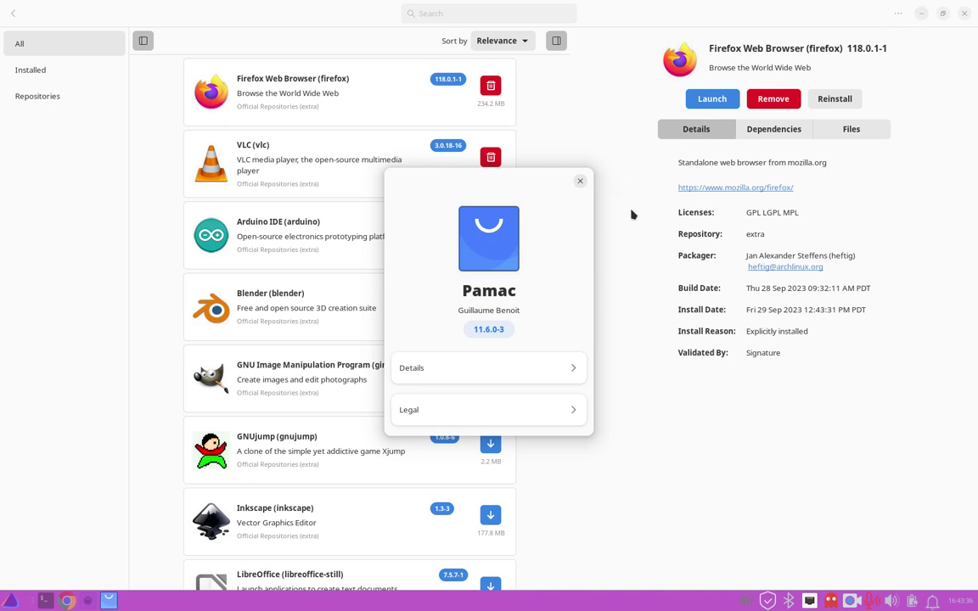
left_click(581, 181)
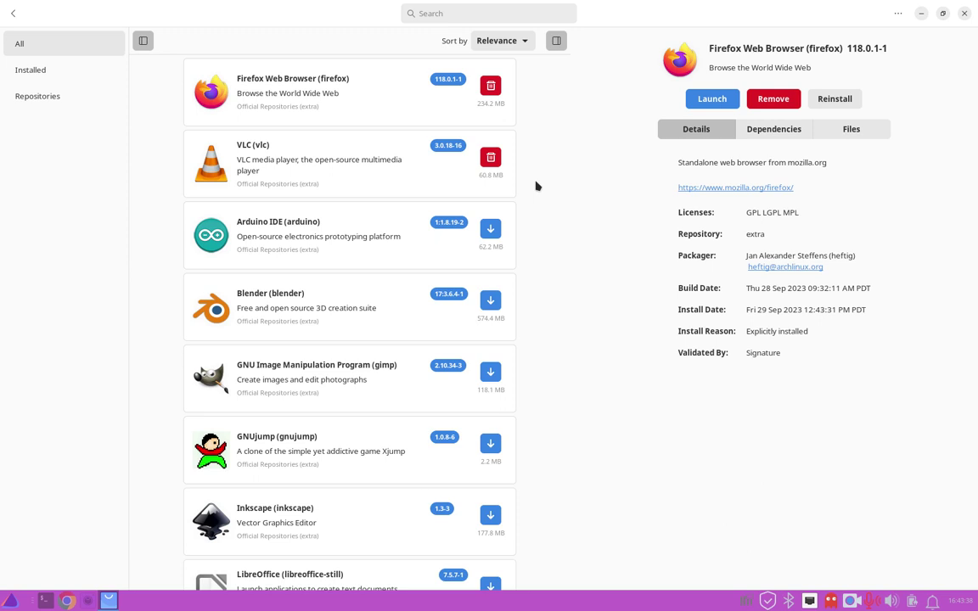
Step: Search the packages for "wine" and mark the wine package from the multilib repository for installation
left_click(399, 13)
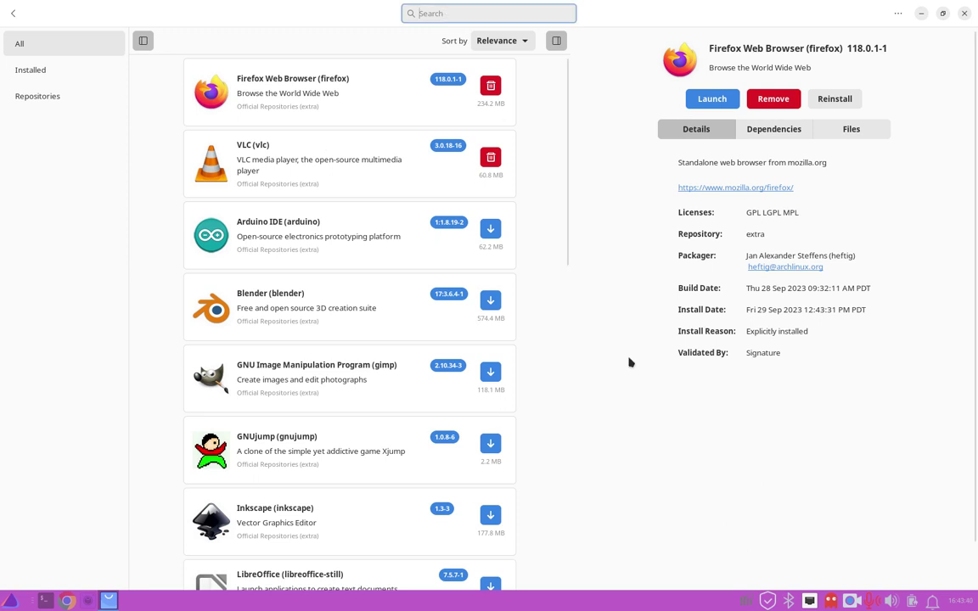
type("wine")
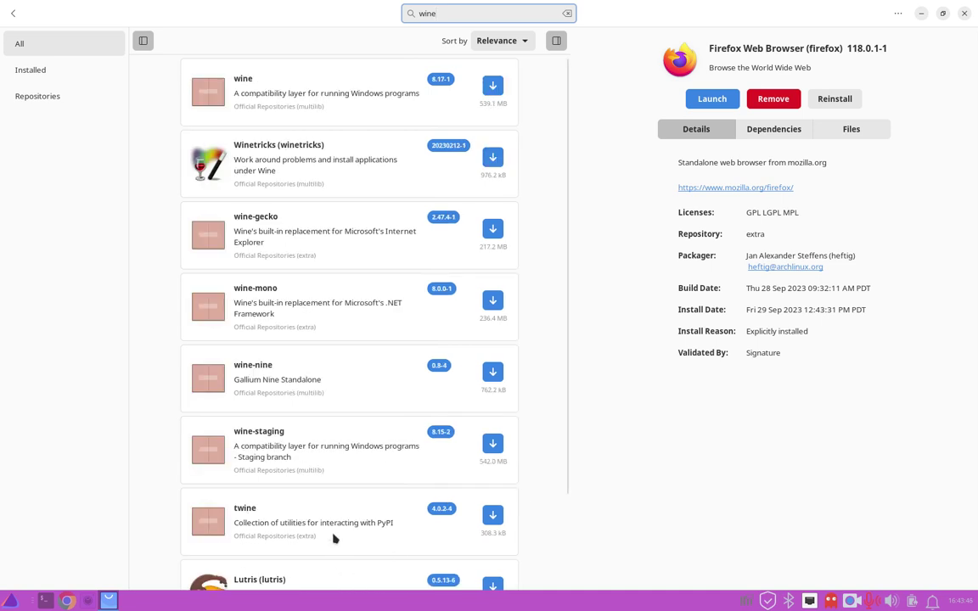
scroll(404, 387, "down", 3)
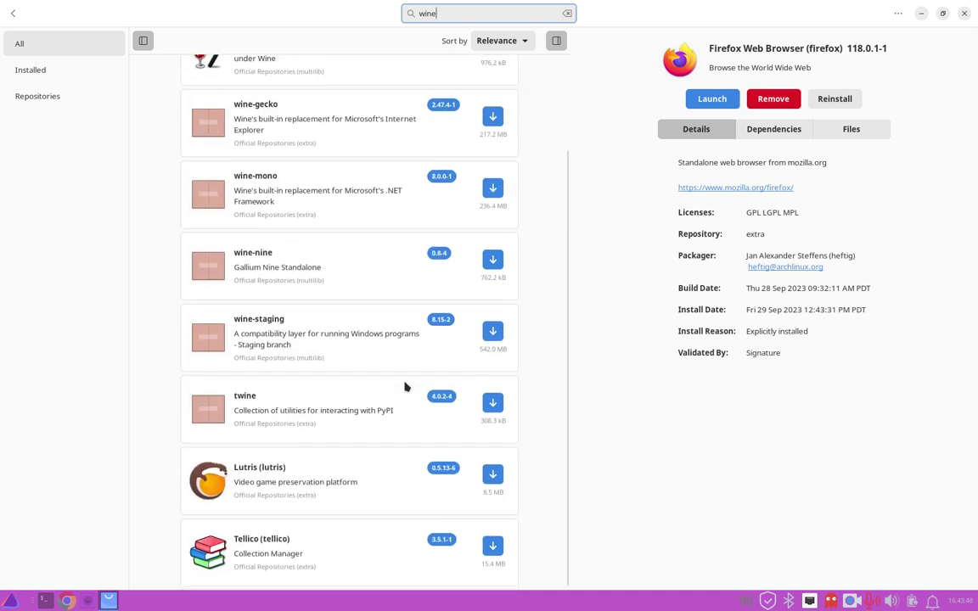
scroll(404, 387, "up", 3)
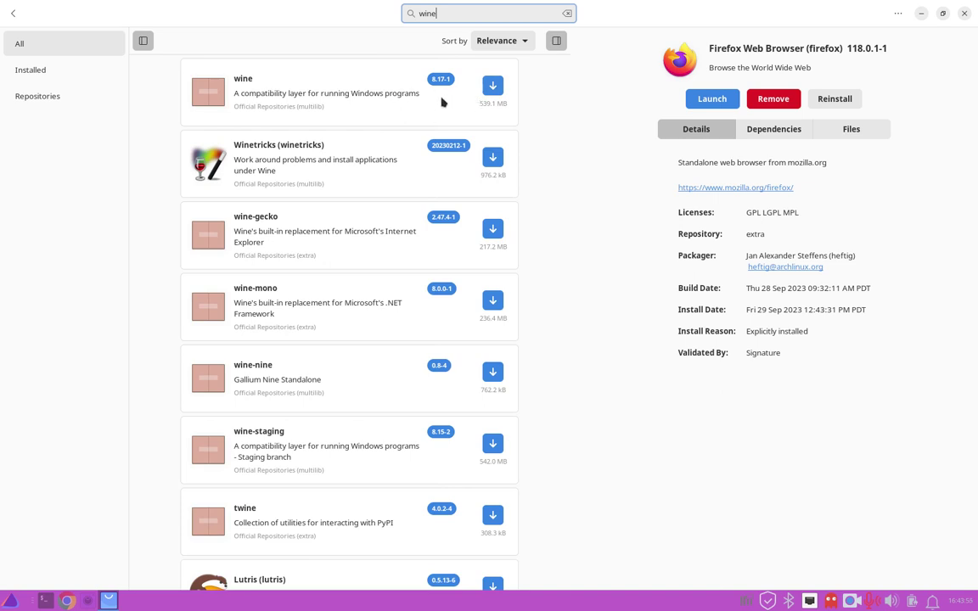
left_click(492, 86)
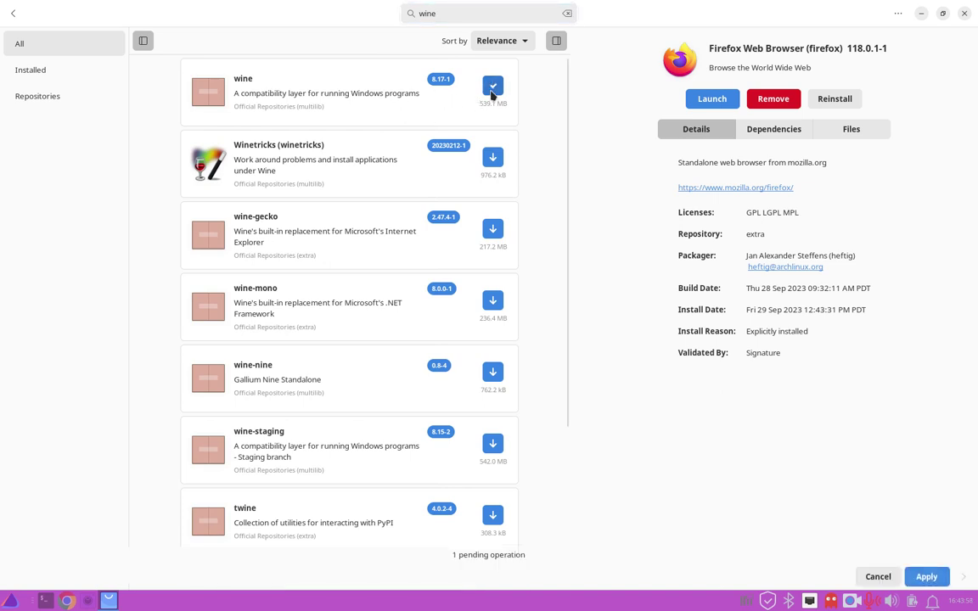
Step: Switch to the Xfce Terminal, clear its output, and check for Wine with wine --version
left_click(920, 14)
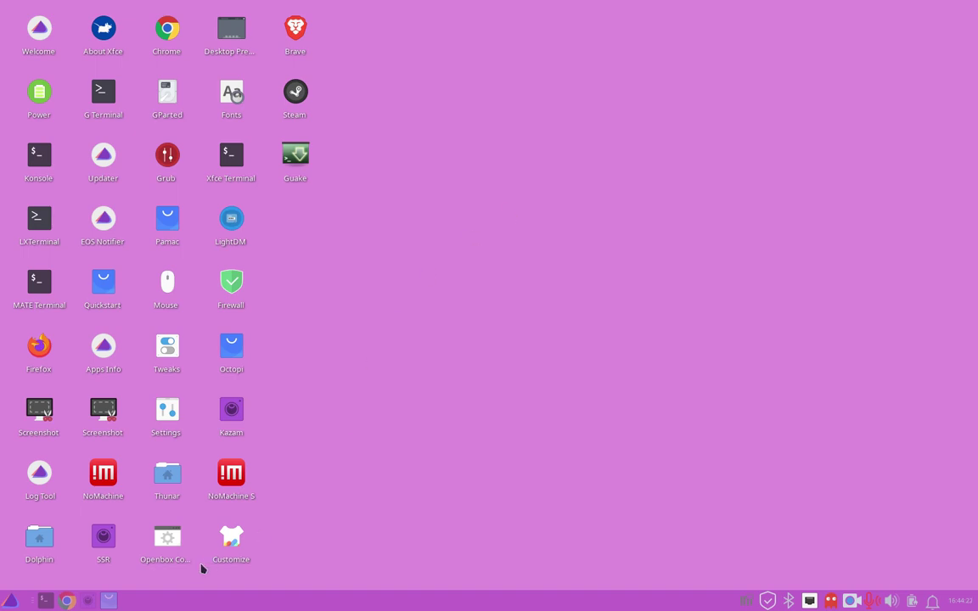
left_click(46, 601)
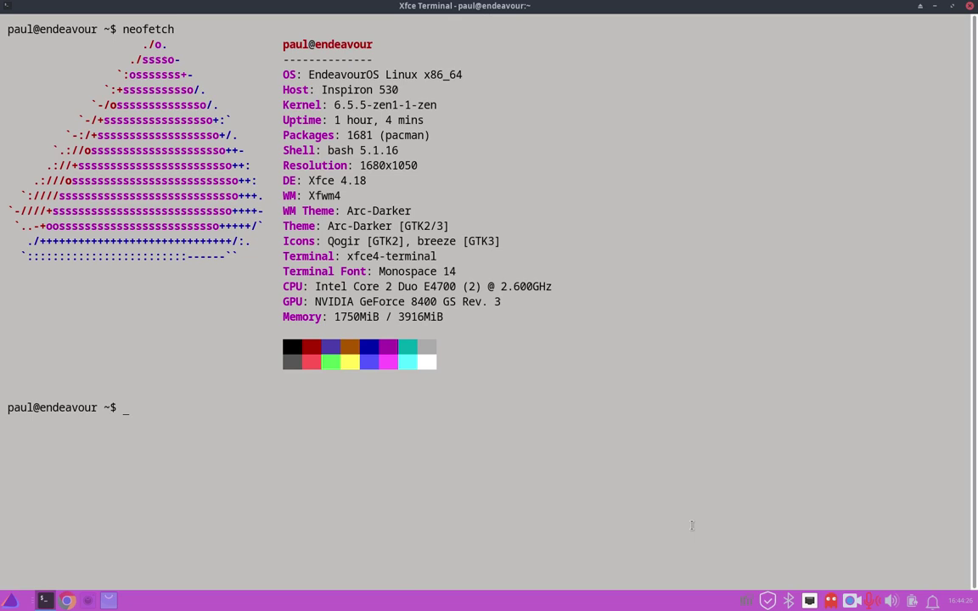
type("clear")
key("Return")
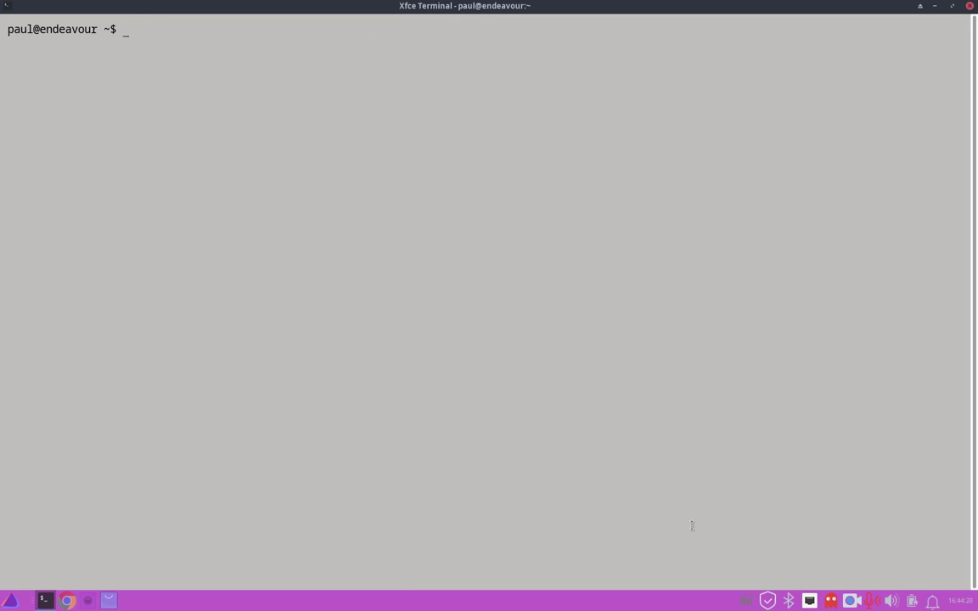
key("Up")
key("Up")
key("Up")
key("Return")
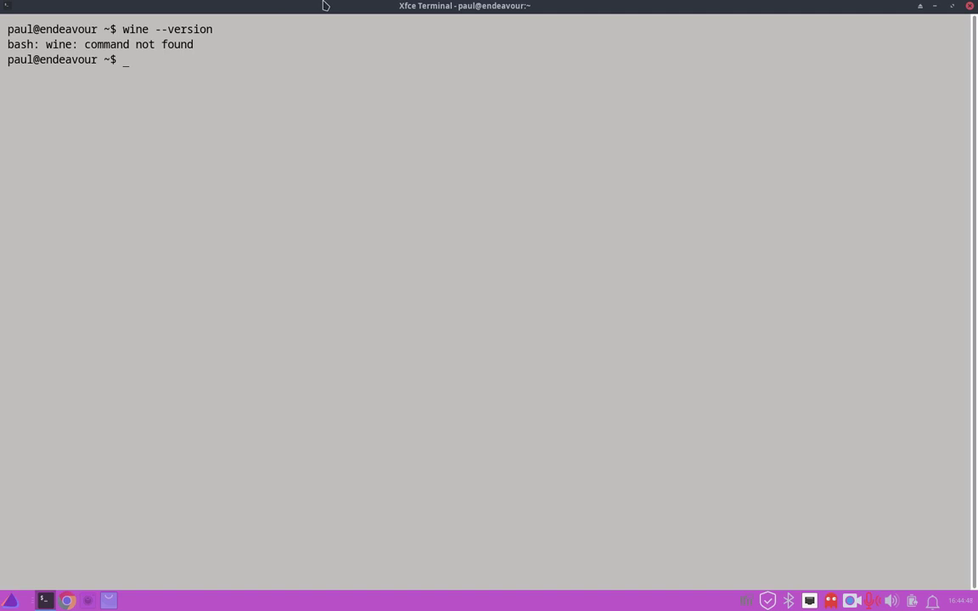
Step: Clear the terminal and install Wine with sudo pacman -S wine, answering y to proceed
type("clear")
key("Return")
key("Up")
key("Up")
key("Down")
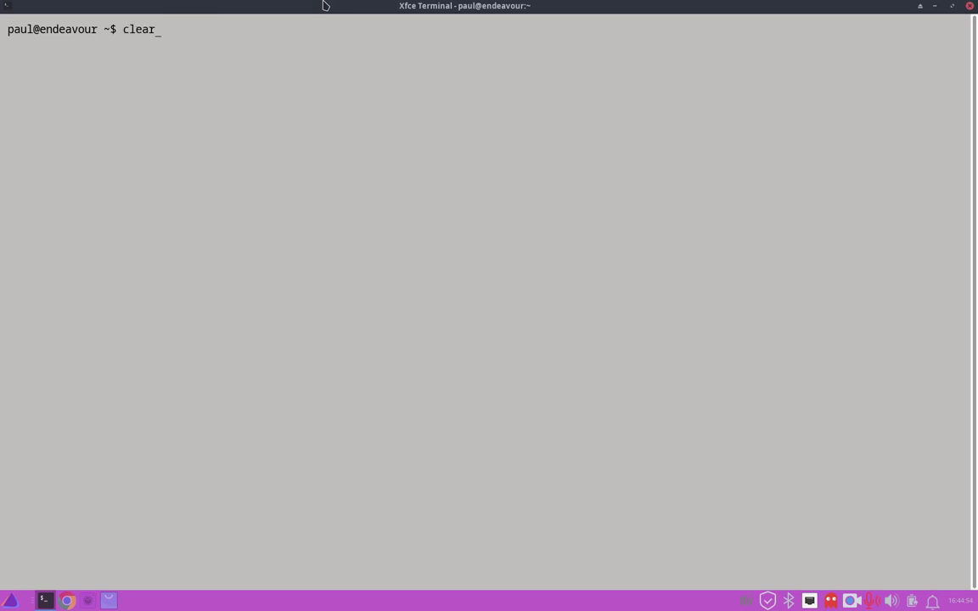
key("Up")
key("Up")
key("Up")
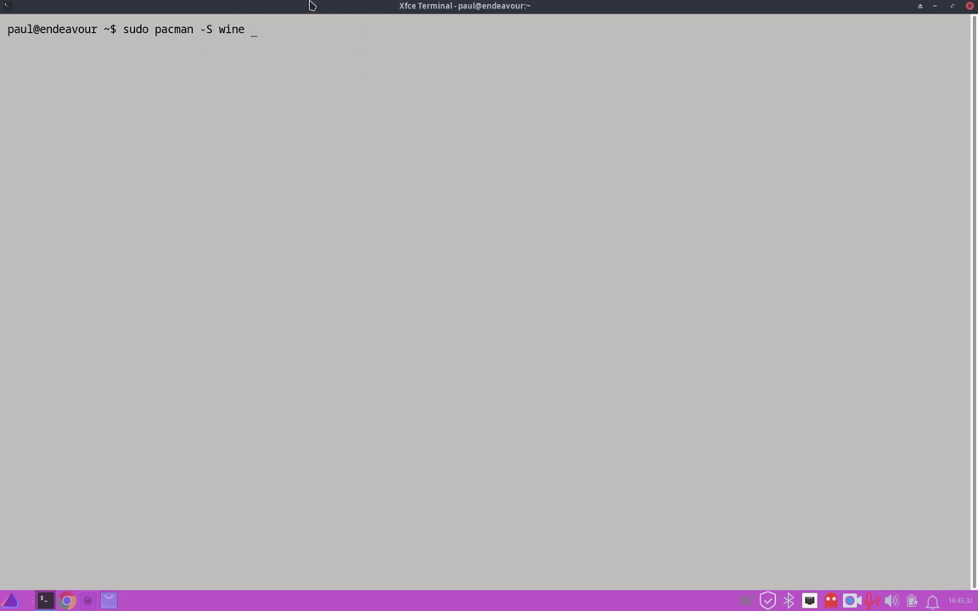
key("Return")
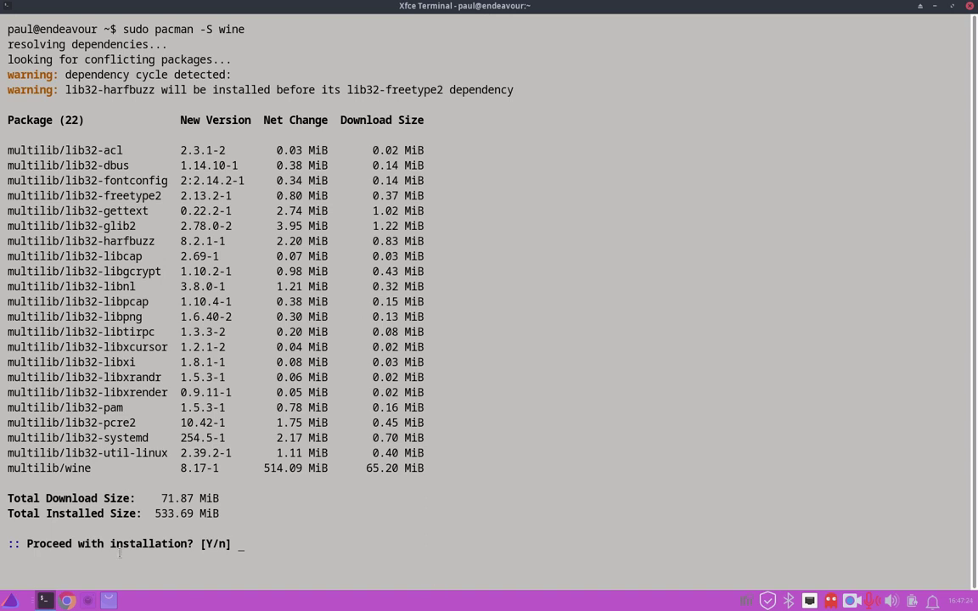
type("y")
key("Return")
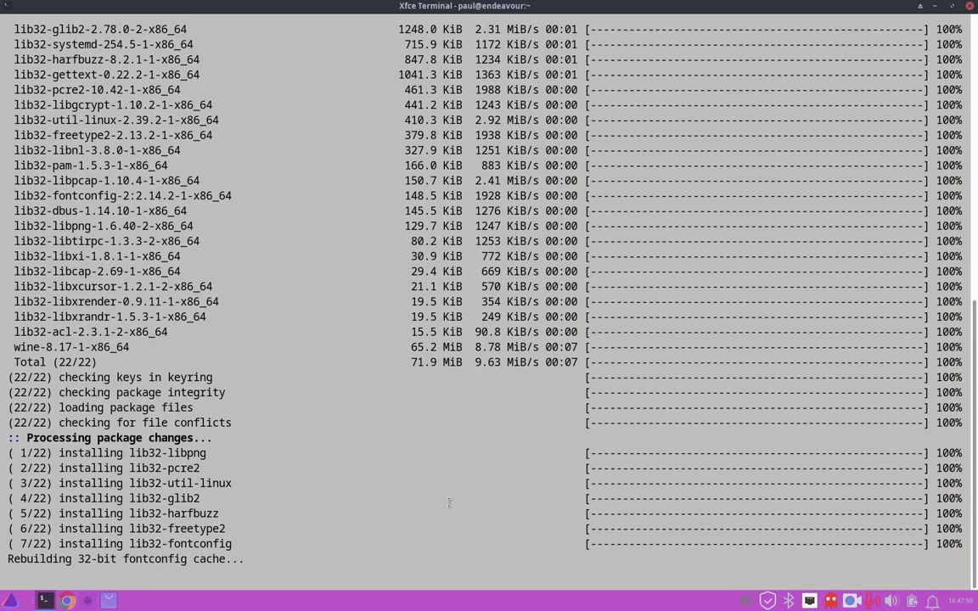
left_click(47, 601)
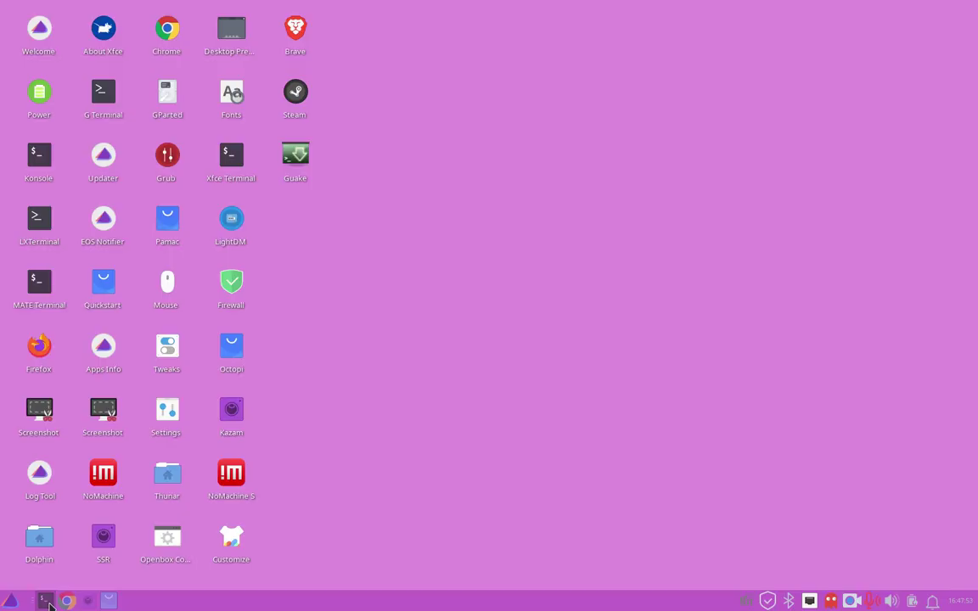
left_click(107, 601)
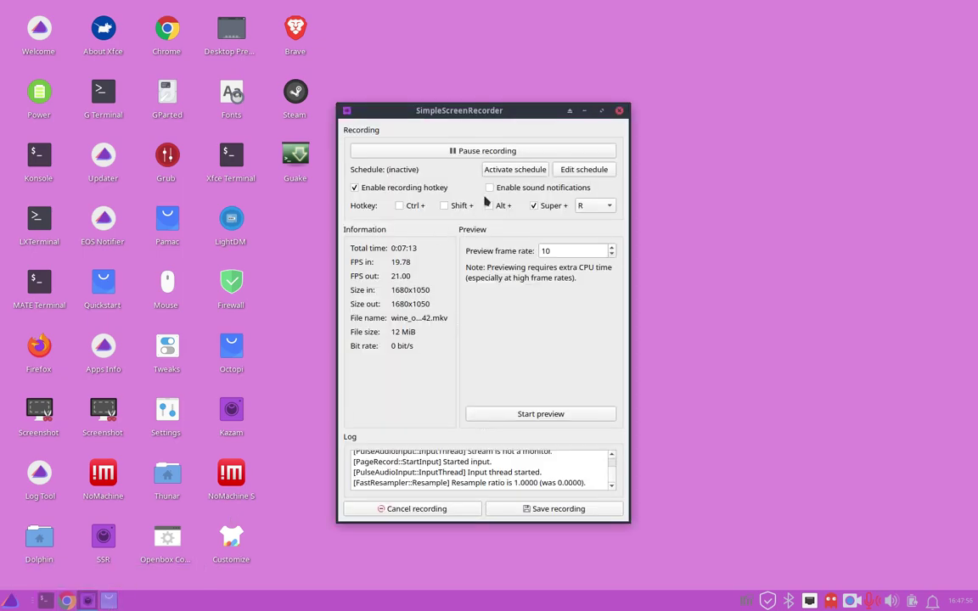
left_click(447, 150)
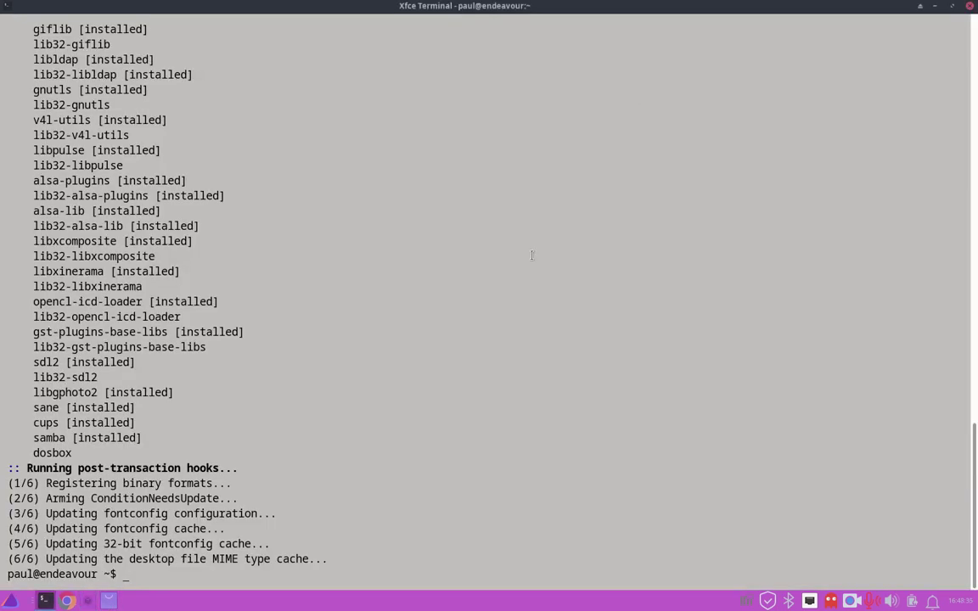
Step: Review the pacman installation output, including the installed packages and optional dependencies, and clear the terminal
scroll(421, 357, "up", 18)
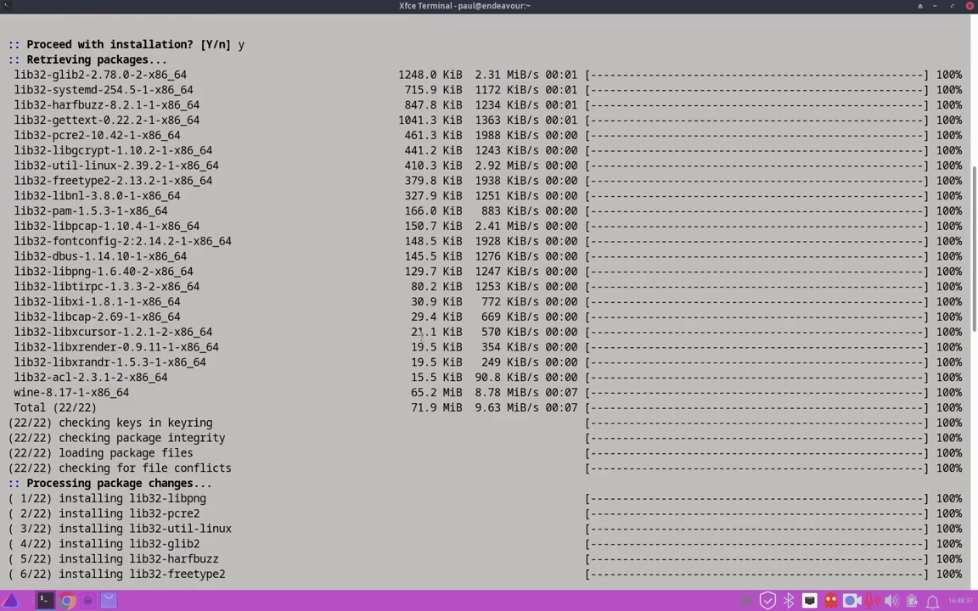
scroll(421, 337, "down", 7)
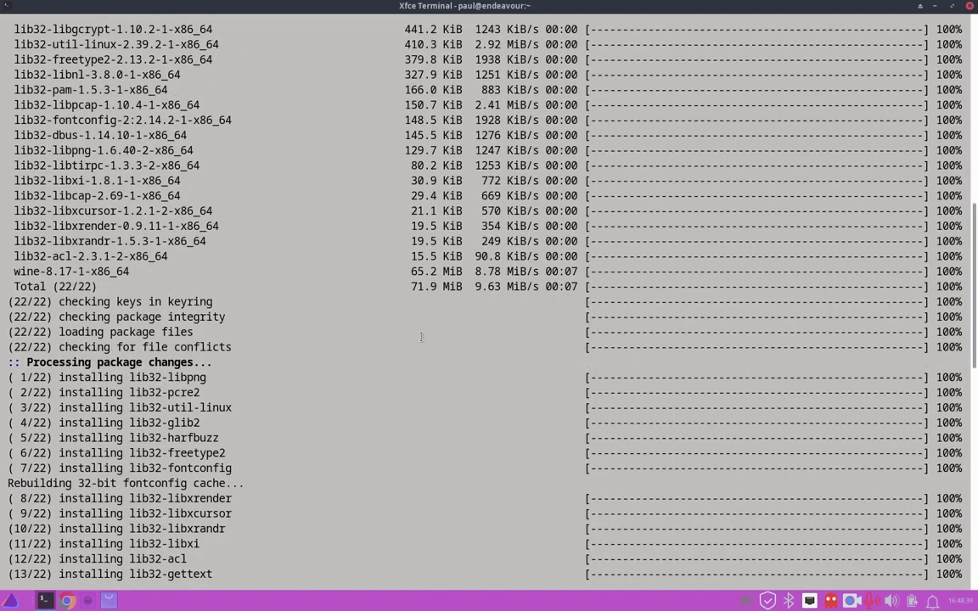
scroll(422, 337, "down", 3)
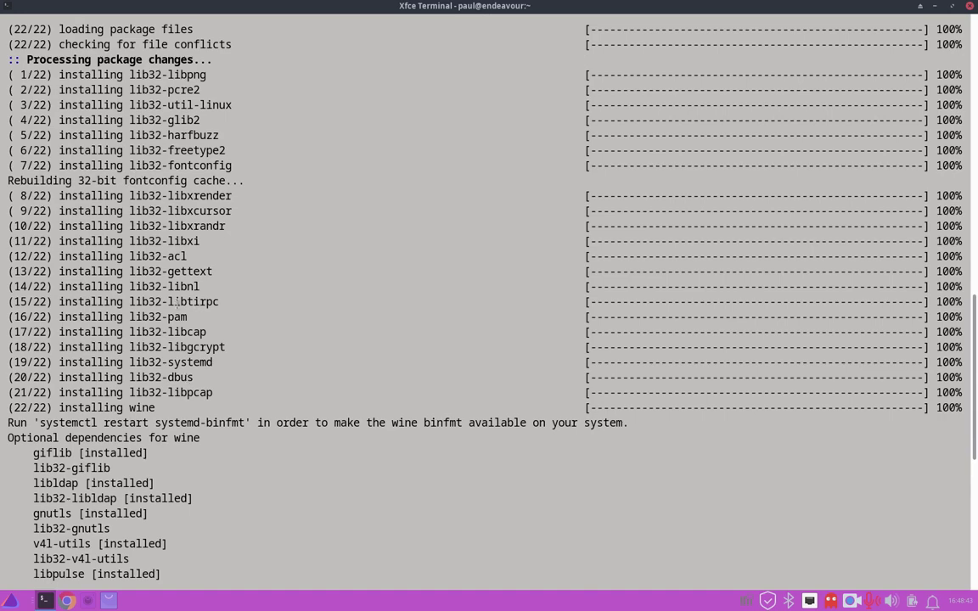
scroll(189, 377, "down", 9)
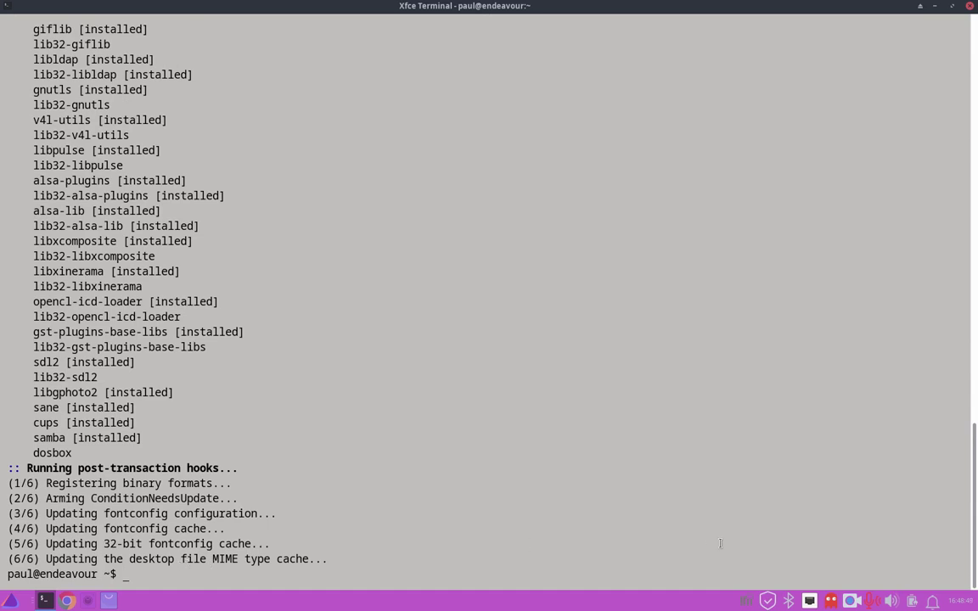
type("clear")
key("Return")
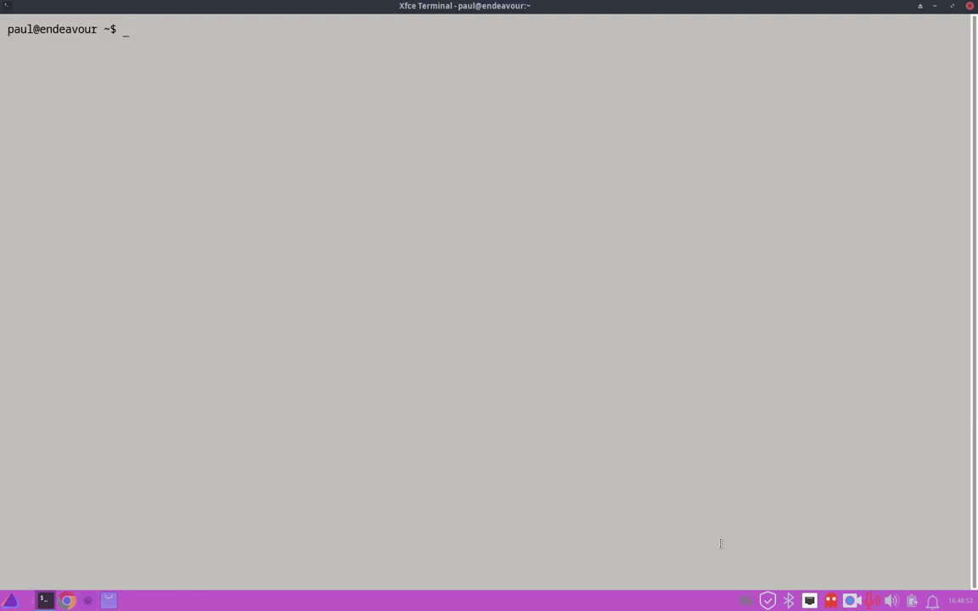
Step: Check the installed Wine version with wine --version and print the working directory with pwd
type("clear")
key("Up")
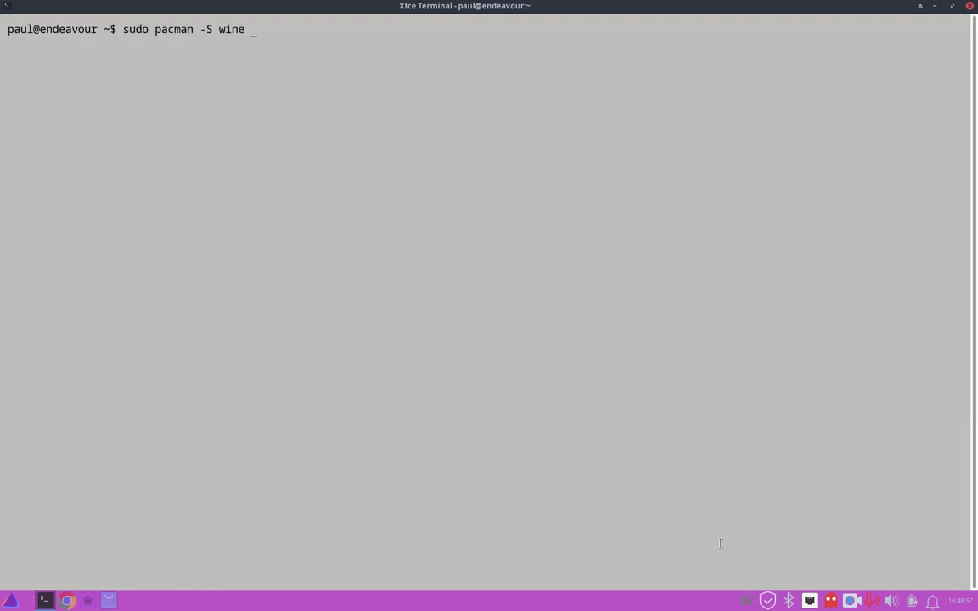
key("Up")
key("Up")
key("Down")
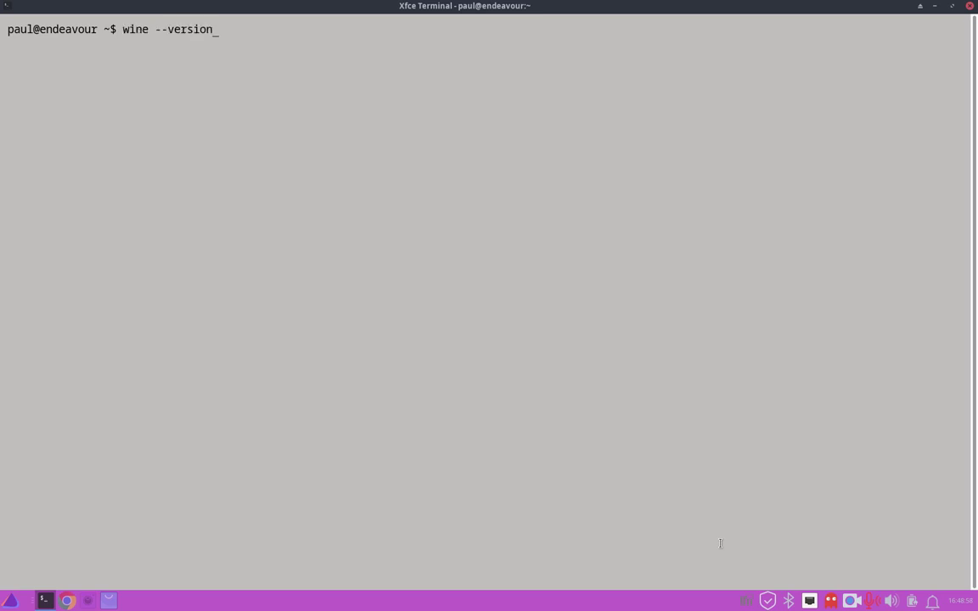
key("Return")
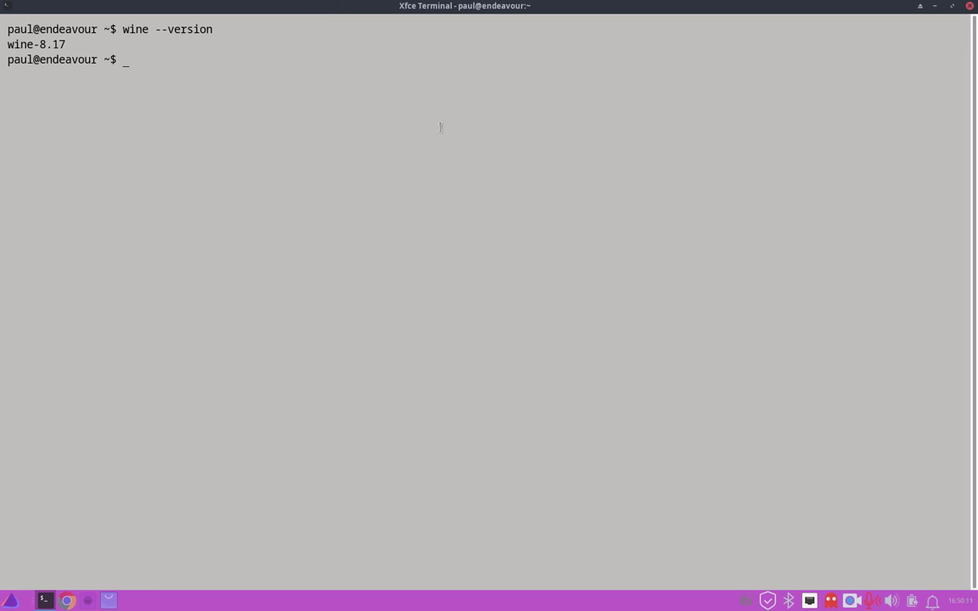
type("pwd")
key("Return")
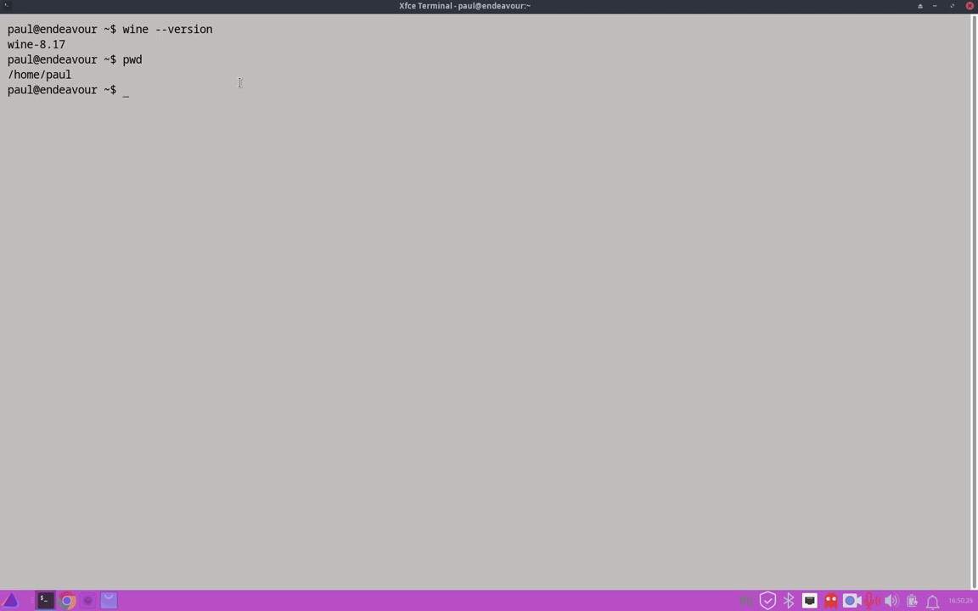
Step: Enter the example command wine xxxx.exe without running it, switching the extension to msi and back to exe
type("wine xxxx.exe")
key("BackSpace")
key("BackSpace")
key("BackSpace")
key("BackSpace")
type("msi")
key("BackSpace")
key("BackSpace")
key("BackSpace")
key("BackSpace")
type("exe")
left_click(87, 601)
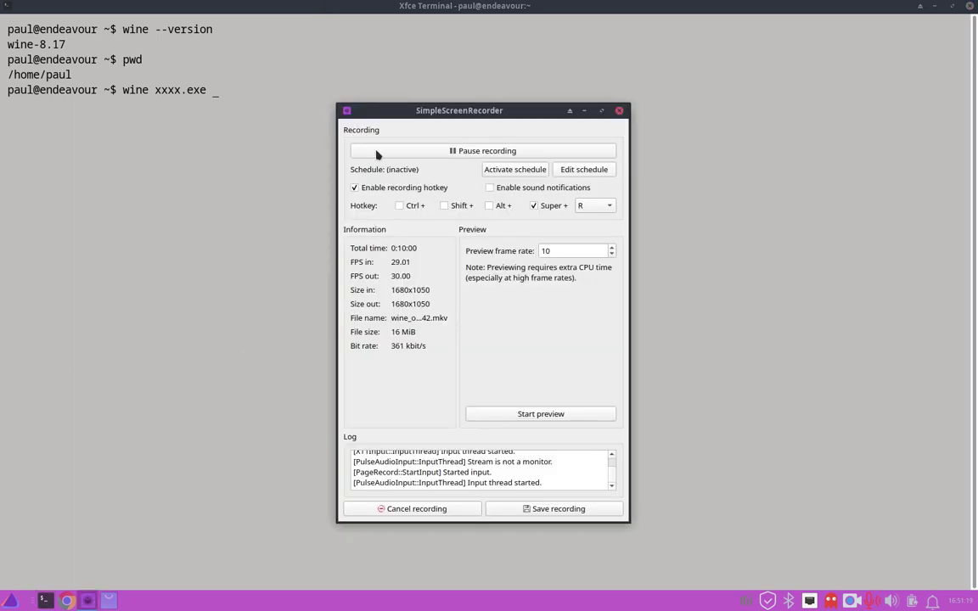
left_click(584, 110)
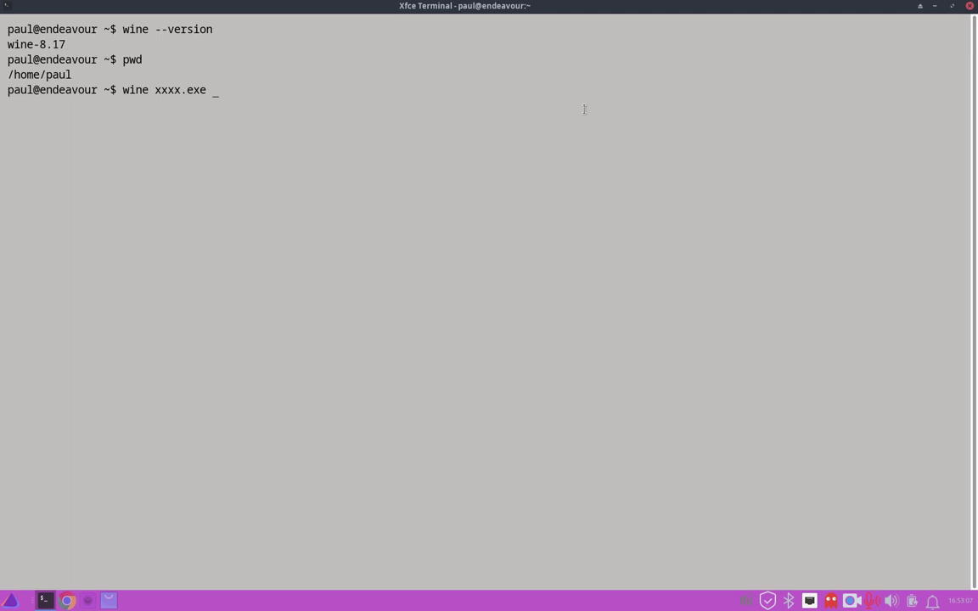
Step: Erase the example command from the prompt and recall neofetch from the command history
key("BackSpace")
key("BackSpace")
key("BackSpace")
key("BackSpace")
key("BackSpace")
key("BackSpace")
key("BackSpace")
key("BackSpace")
key("BackSpace")
key("BackSpace")
key("BackSpace")
key("BackSpace")
key("BackSpace")
key("Up")
key("Up")
key("Up")
key("Up")
key("Down")
key("Down")
key("Up")
key("Up")
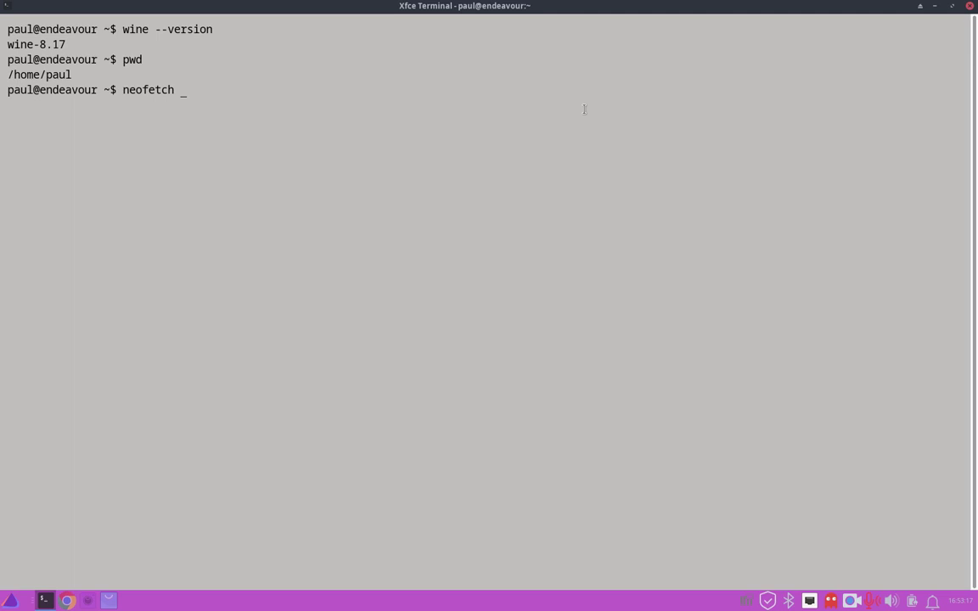